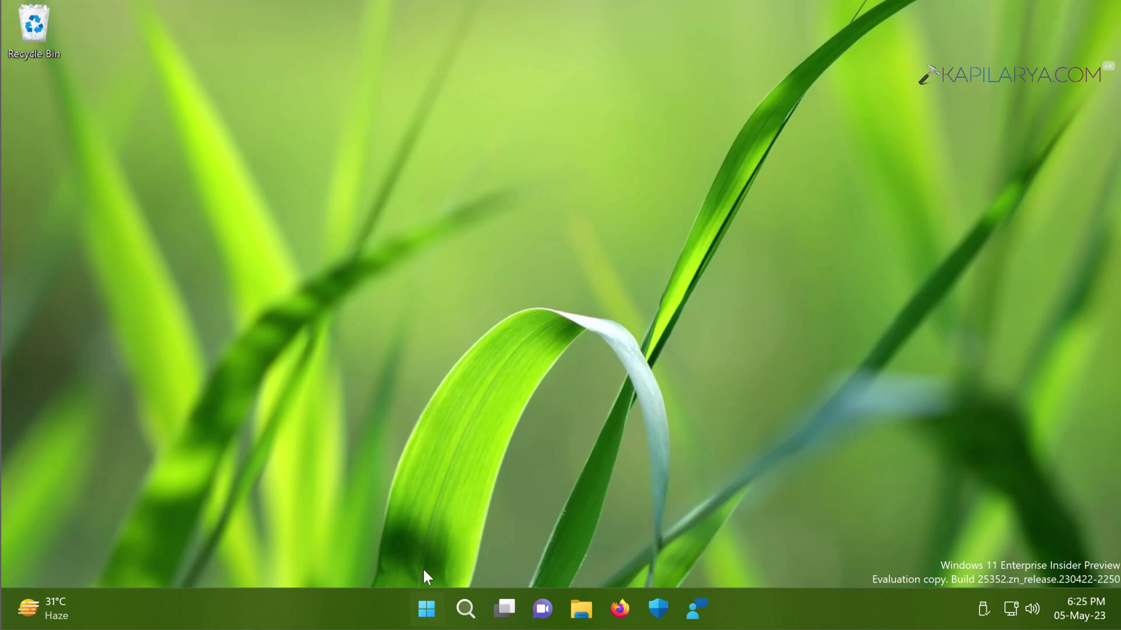
- Open Settings from the Win+X menu and go to Accounts > Your info
key(super+x)
click(397, 390)
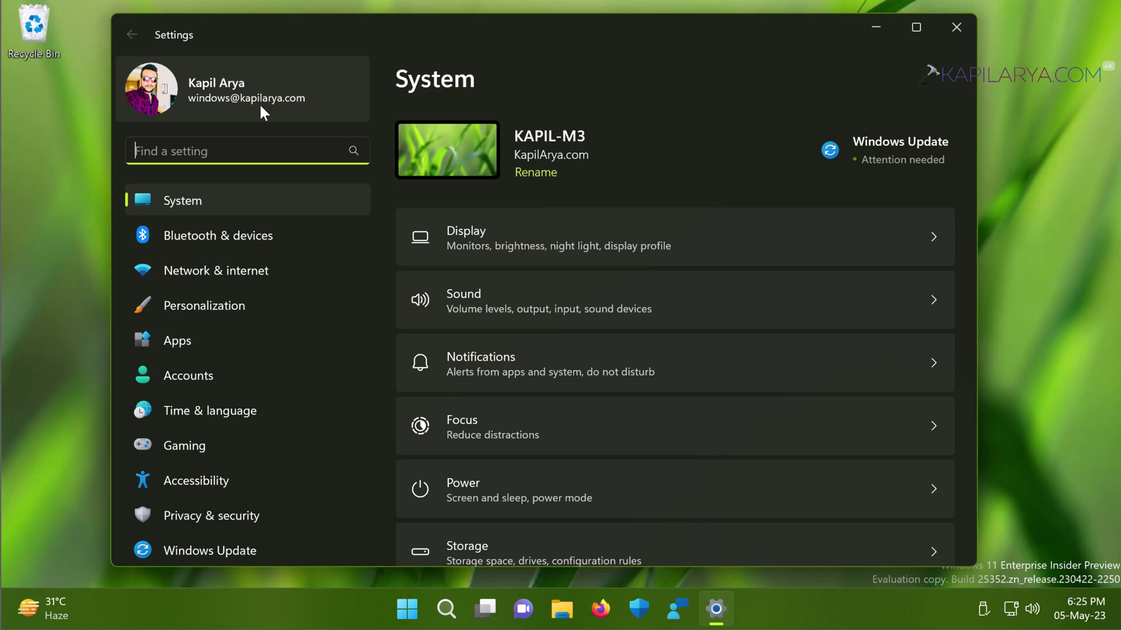
click(259, 102)
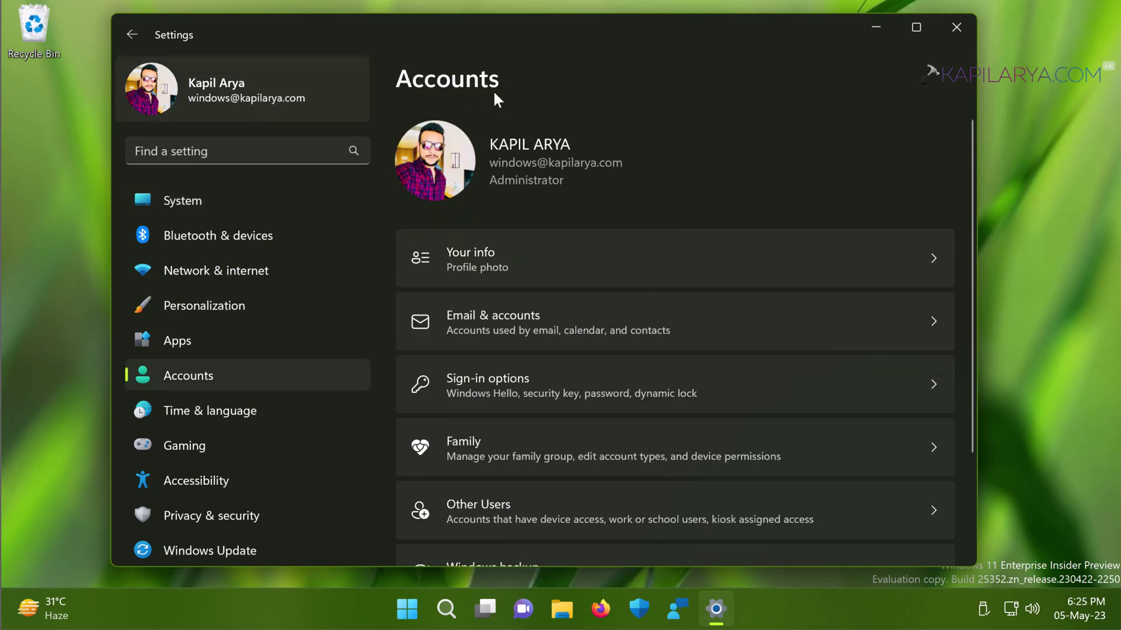
click(559, 255)
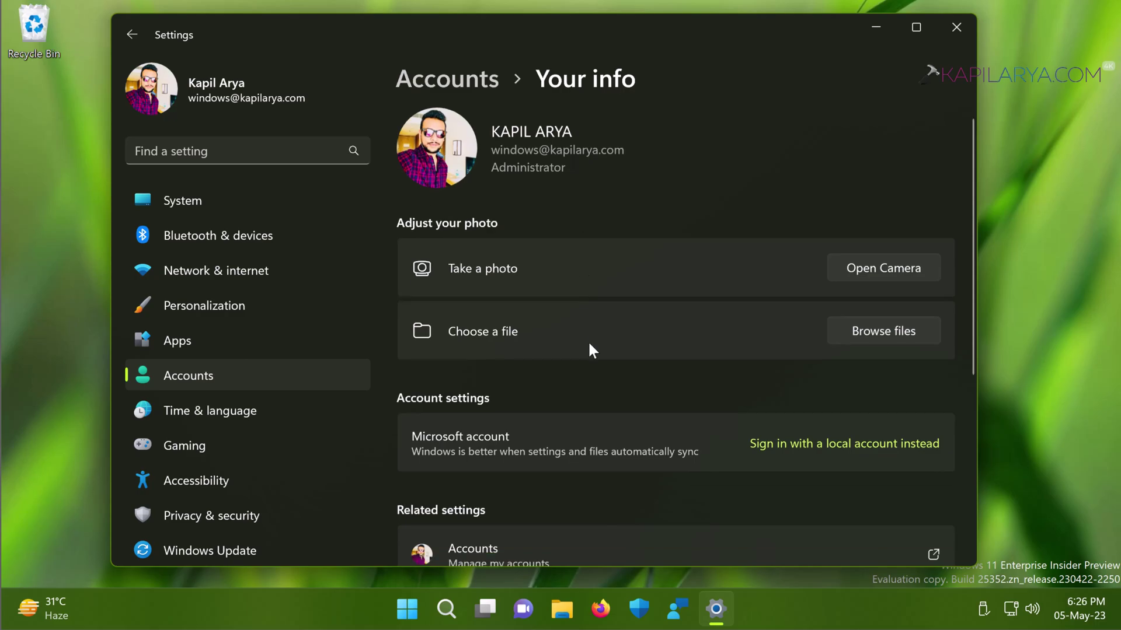
scroll(588, 341, down, 2)
scroll(587, 340, down, 4)
scroll(616, 339, down, 3)
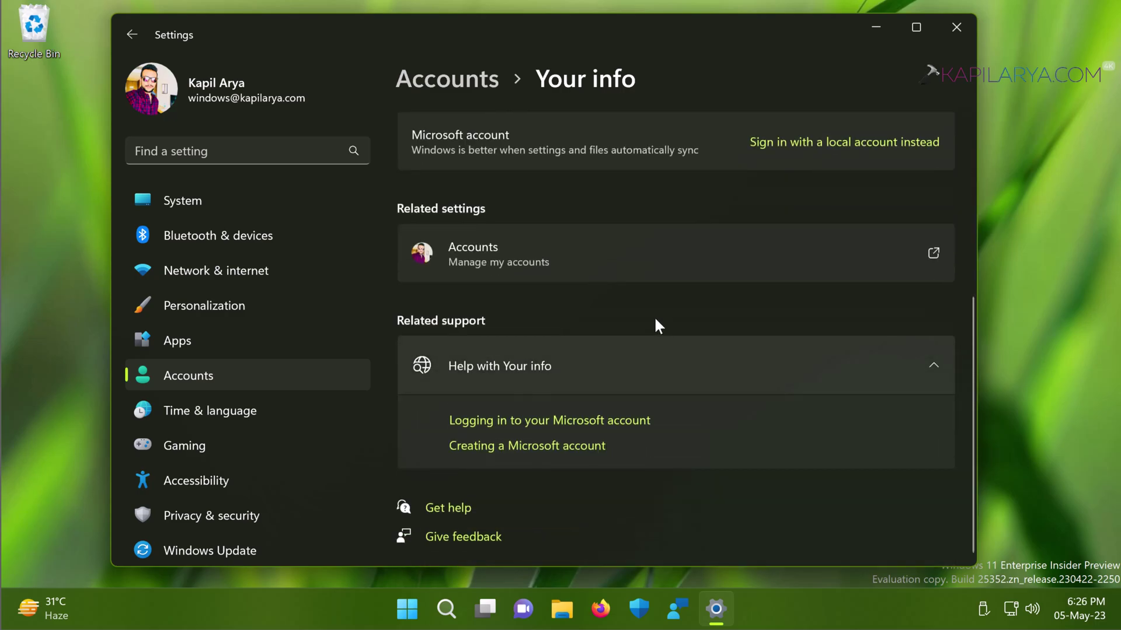
scroll(654, 316, up, 2)
scroll(654, 316, up, 3)
scroll(654, 316, up, 3)
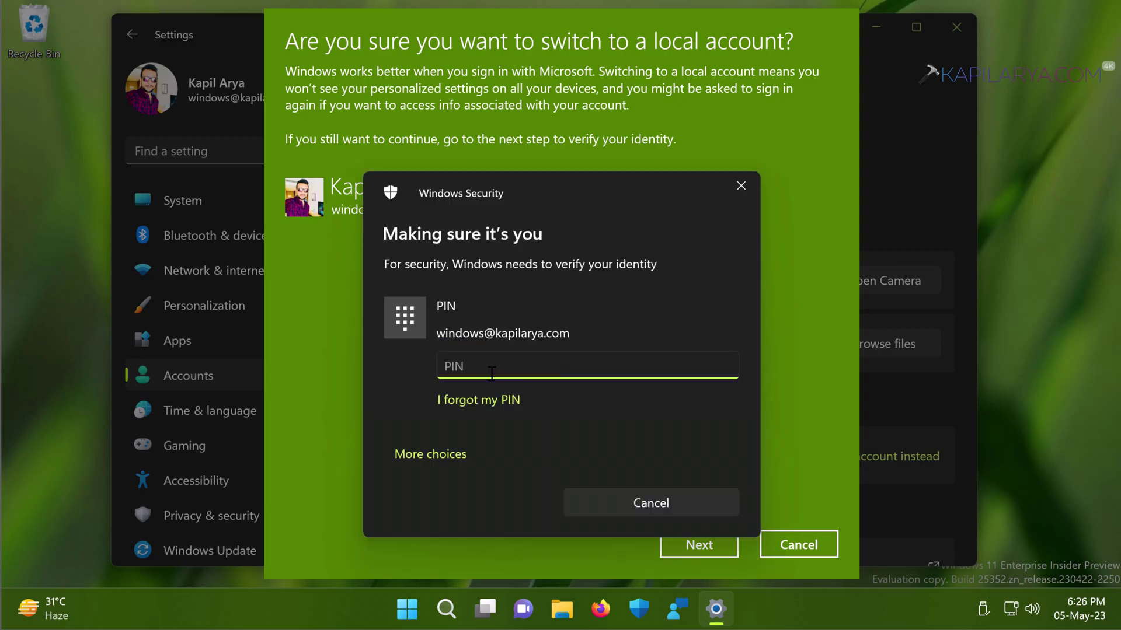
- Enter the PIN to verify identity for the switch to local account KA
click(482, 364)
text(••••)
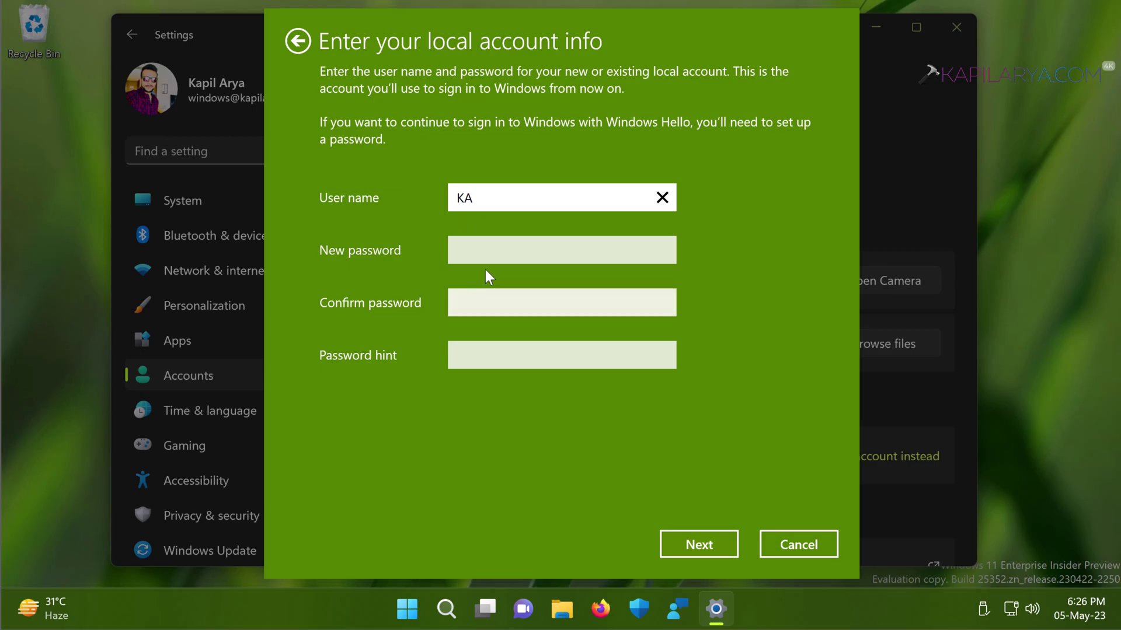
- Leave KA's password blank, continue, and sign out to finish the switch
click(477, 249)
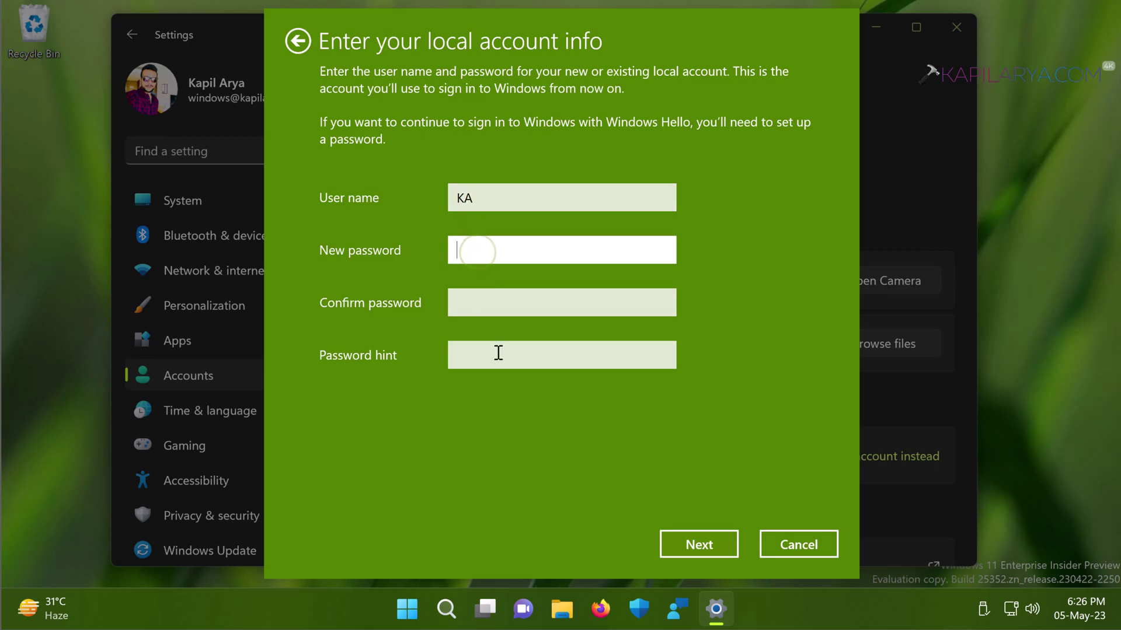
click(676, 543)
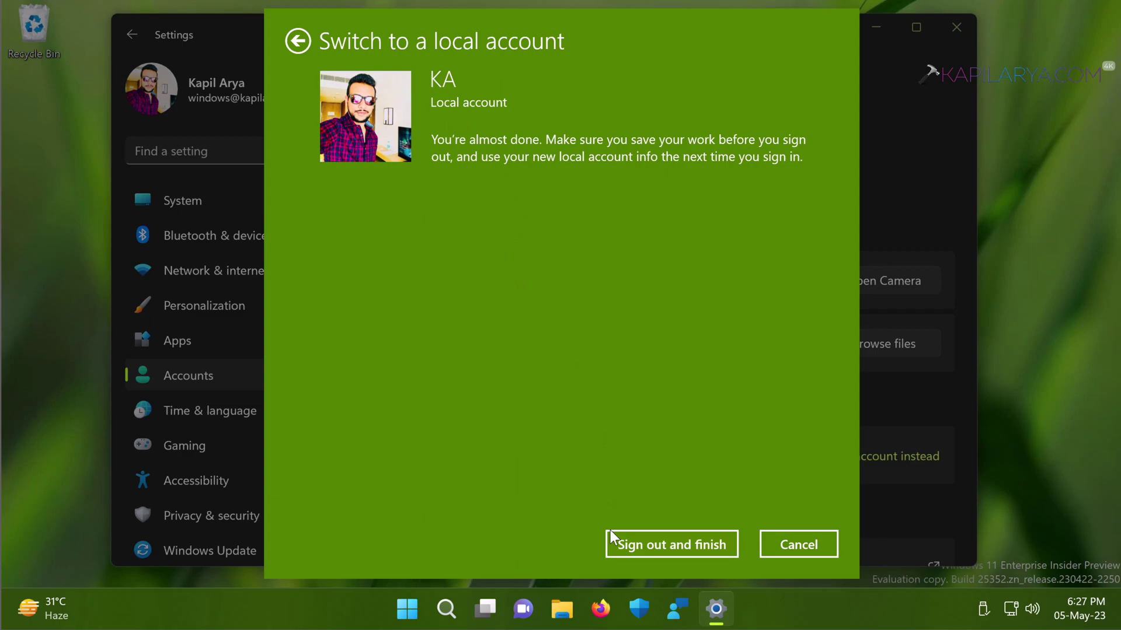
click(617, 552)
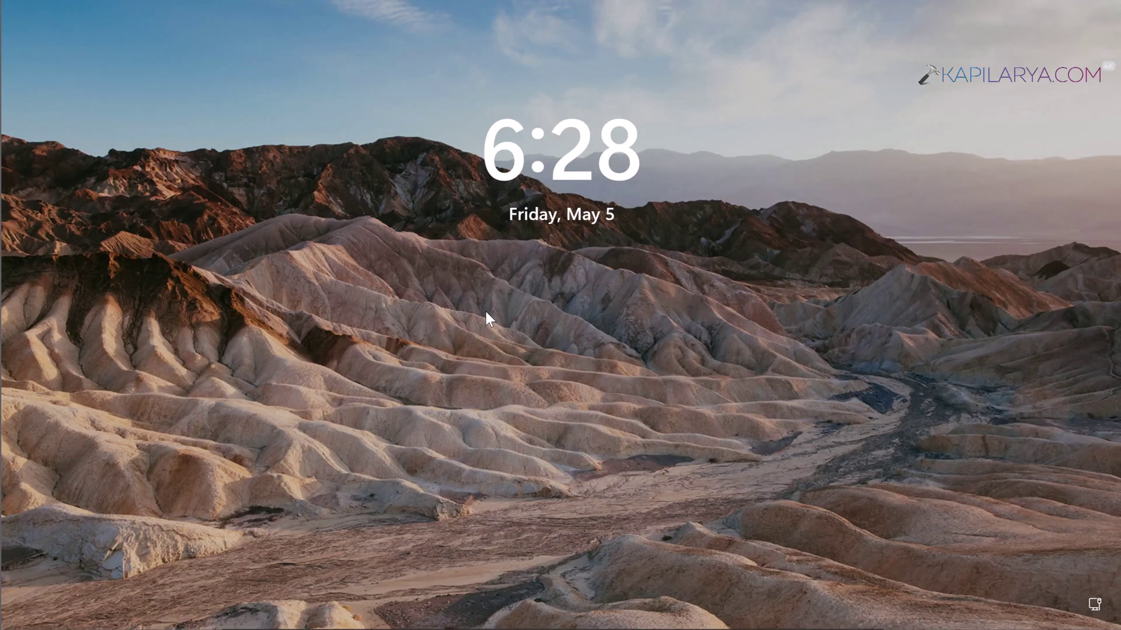
- Dismiss the lock screen and sign in as KA
click(745, 392)
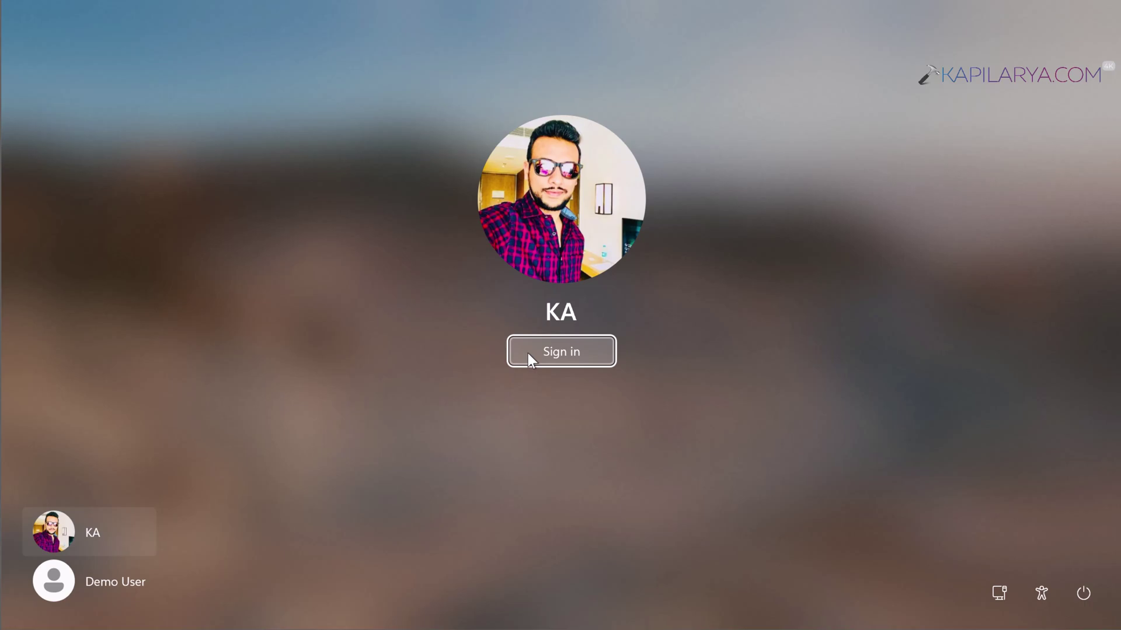
click(528, 353)
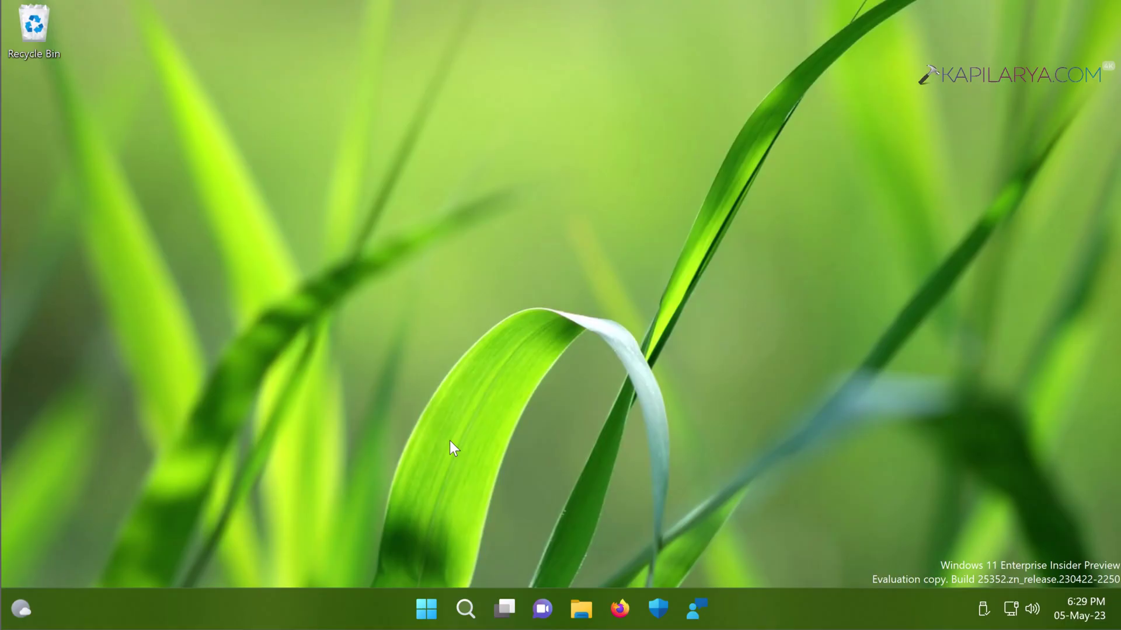
- Open Settings from the Start right-click menu and go to Accounts > Your info
right_click(427, 609)
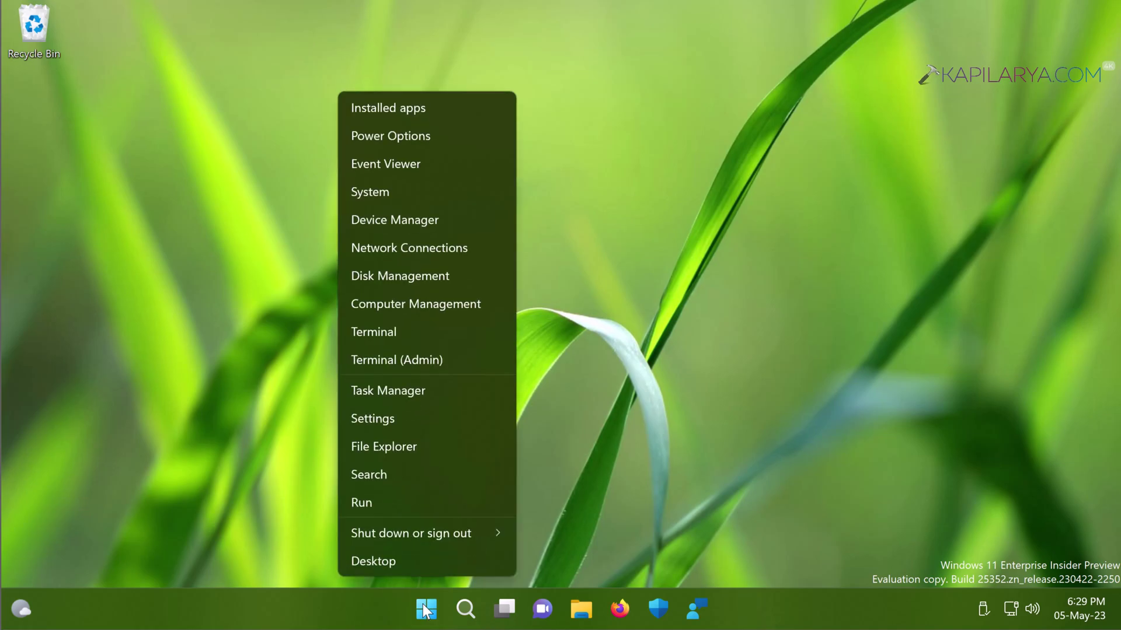
click(395, 420)
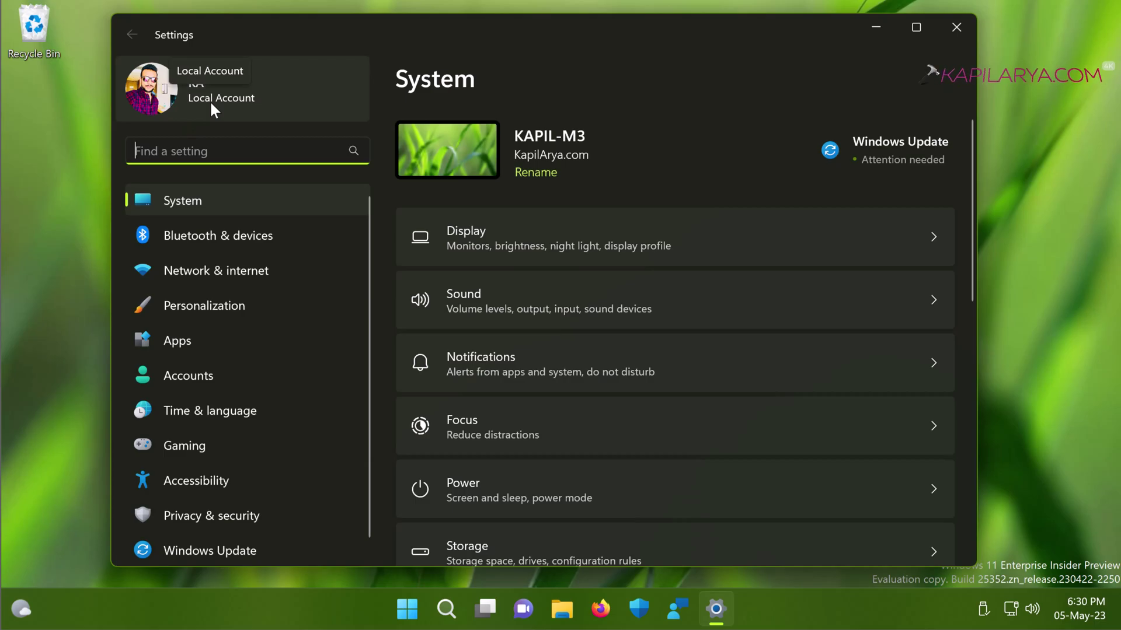
click(209, 100)
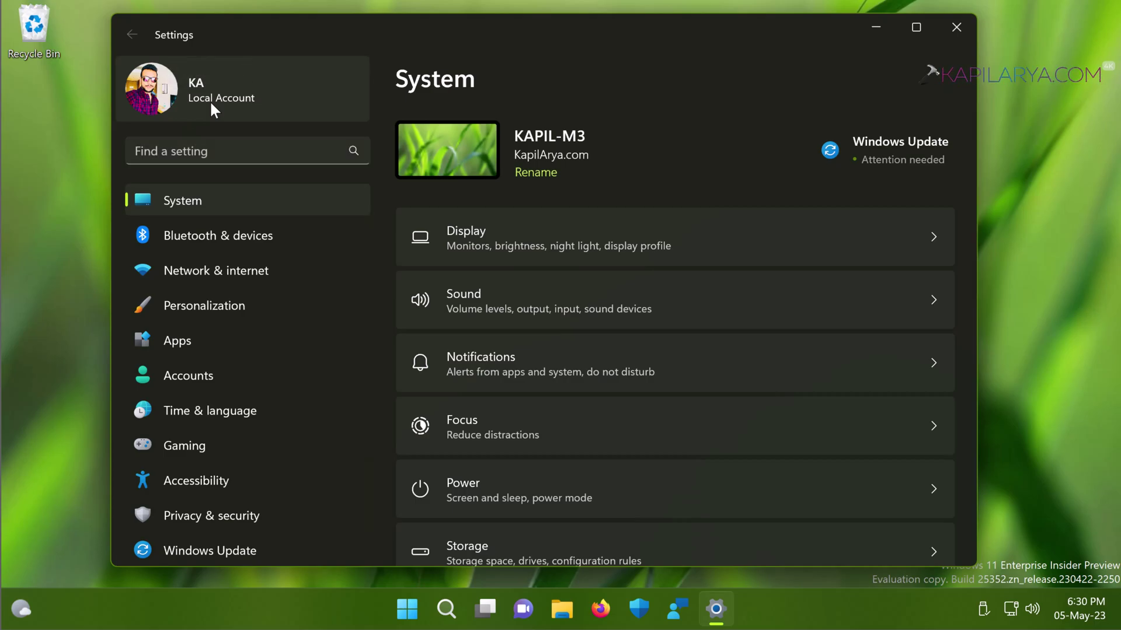
click(209, 101)
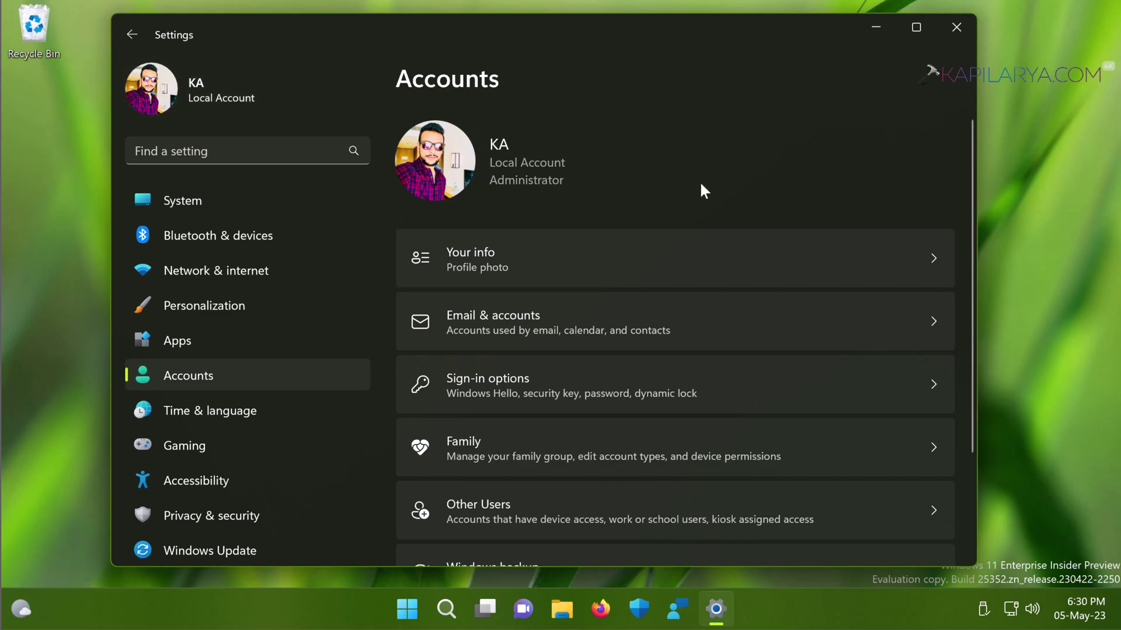
click(537, 259)
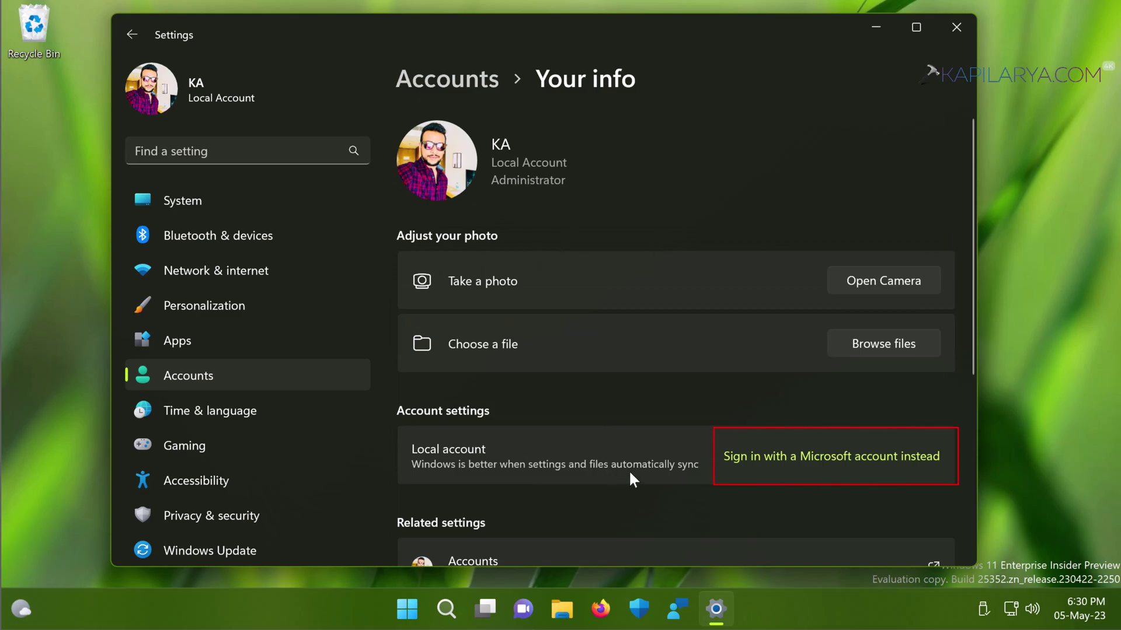
- Choose Microsoft account sign-in, then submit the new account's email and password
click(821, 465)
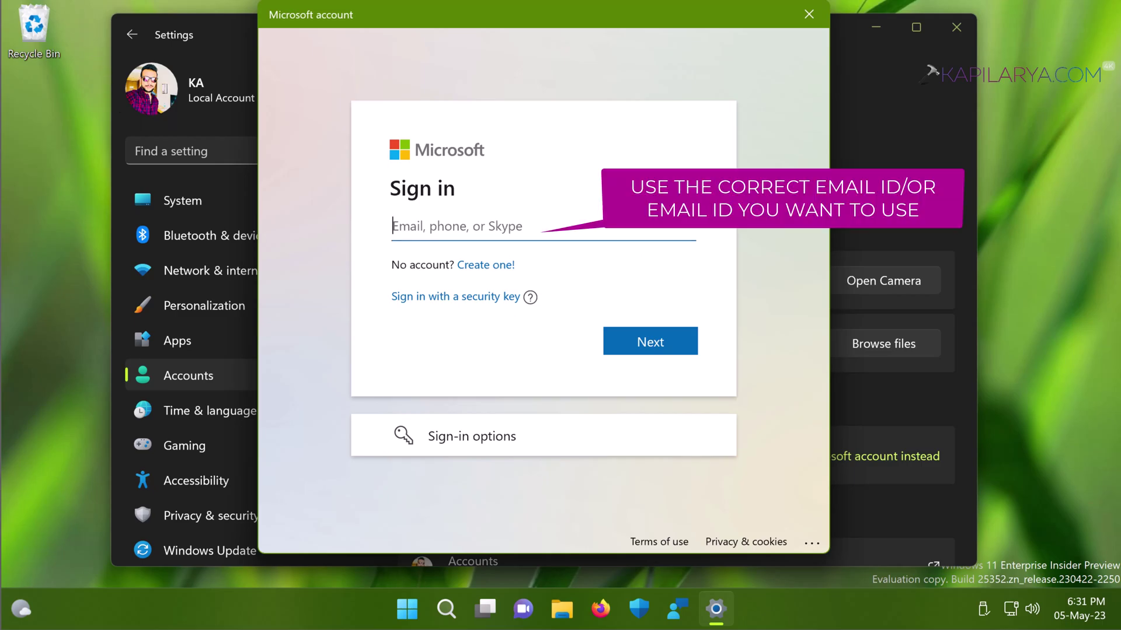
click(87, 21)
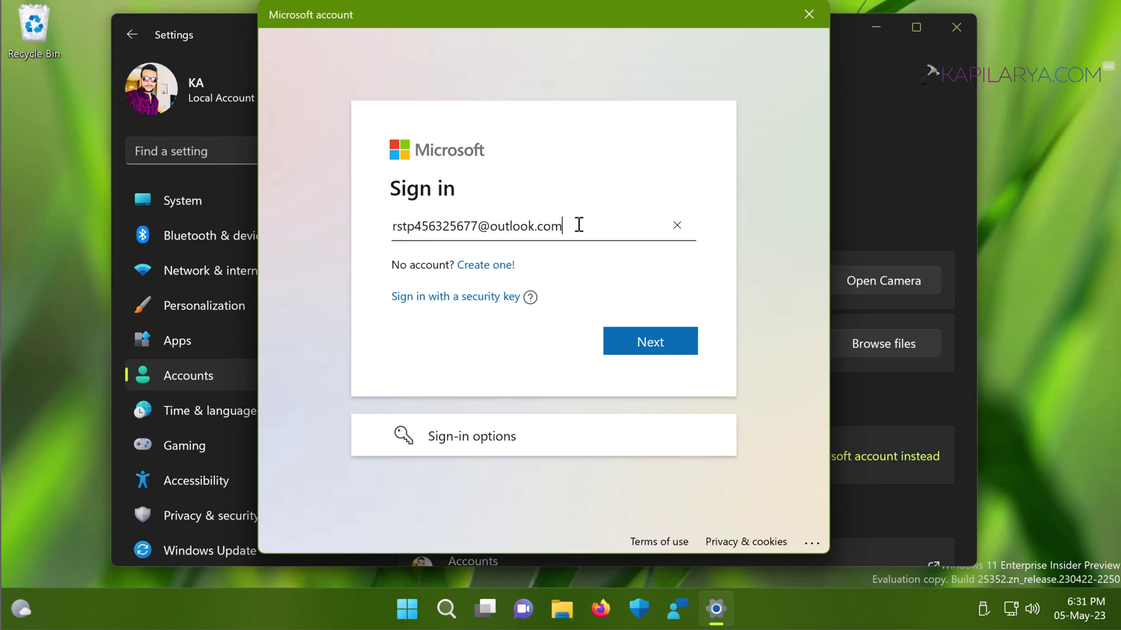
click(620, 351)
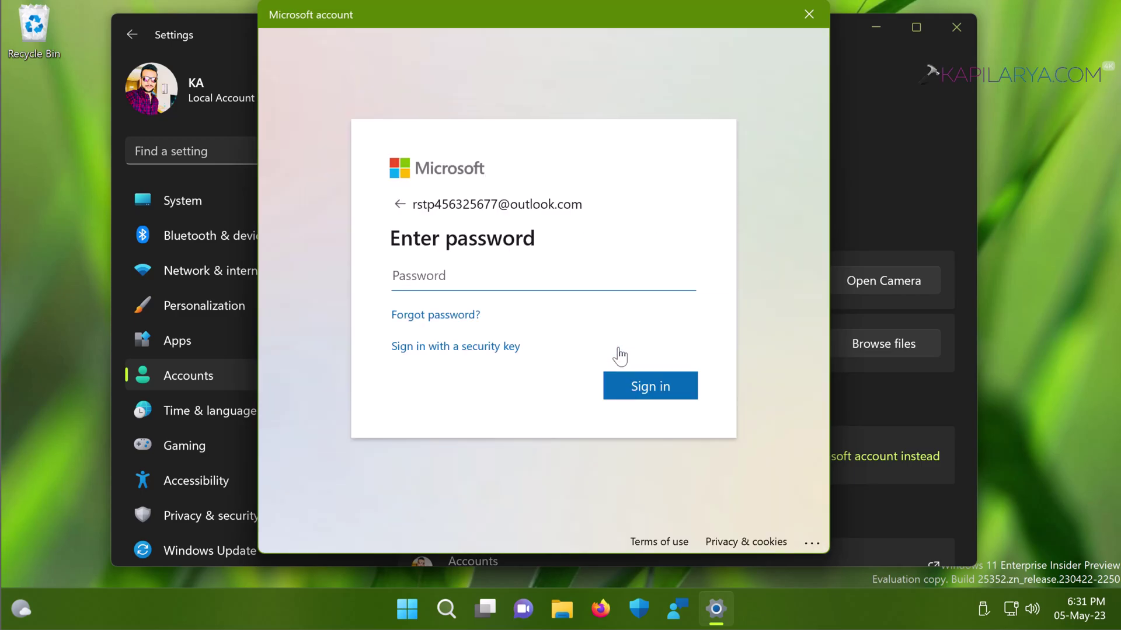
click(543, 276)
text(•••••••••)
key(Return)
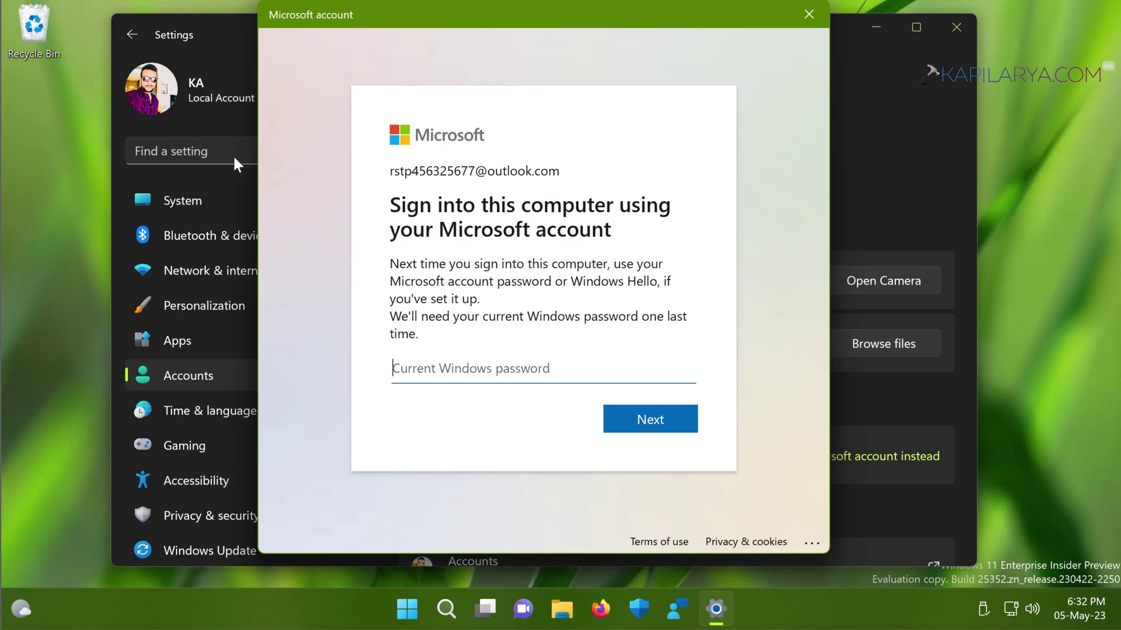
- Confirm the switch on the current Windows password page
click(630, 430)
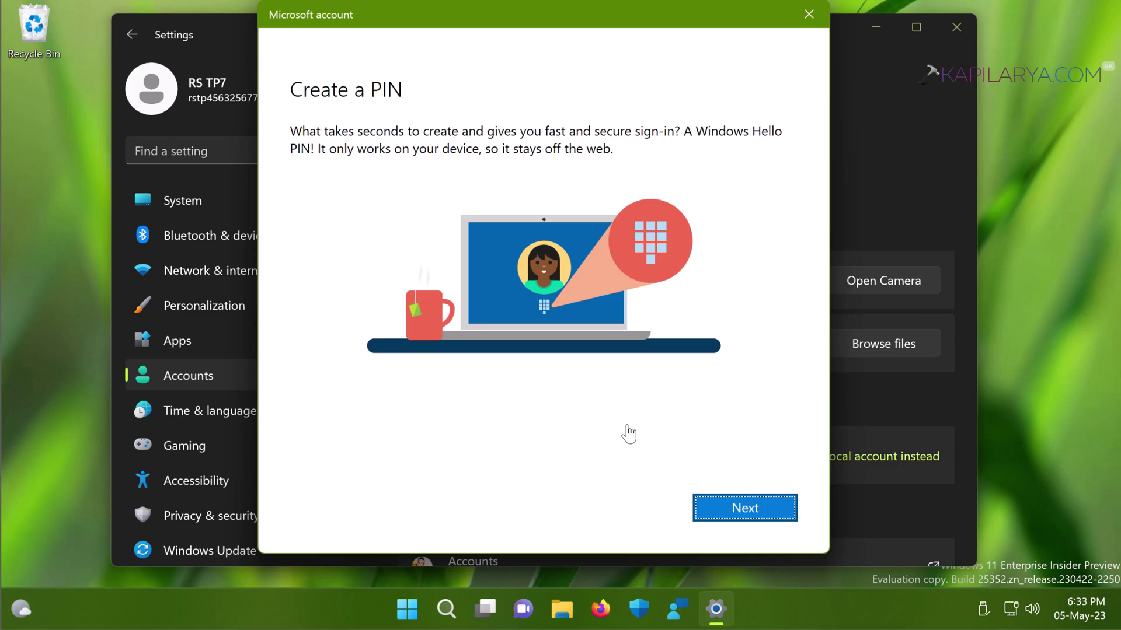
- Create a Windows Hello PIN, entering it and confirming it
click(710, 506)
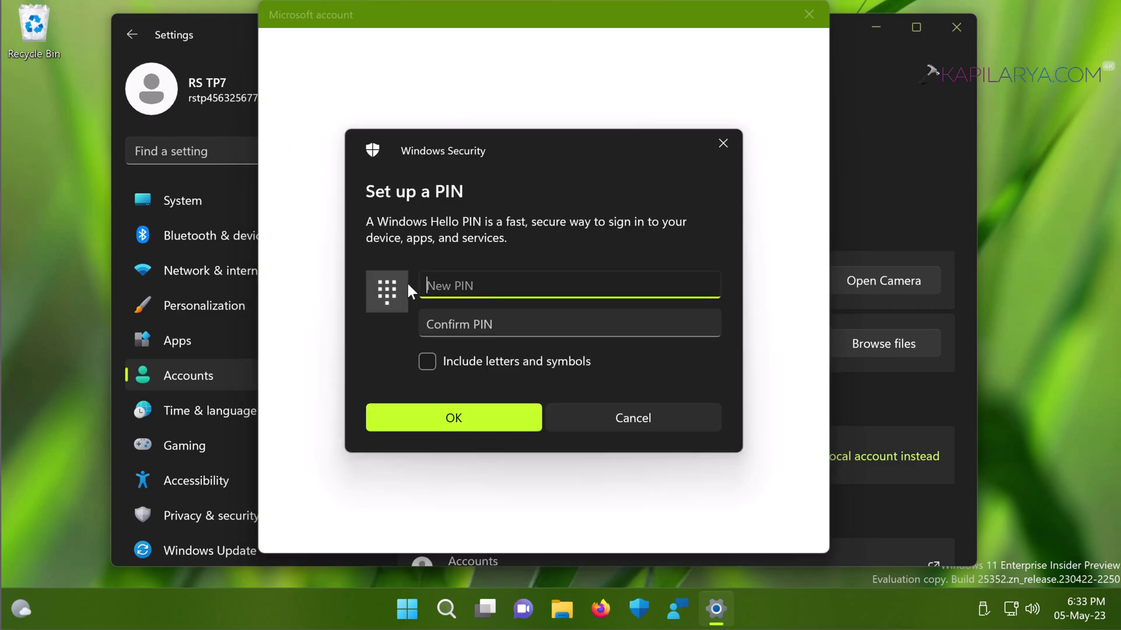
key(Tab)
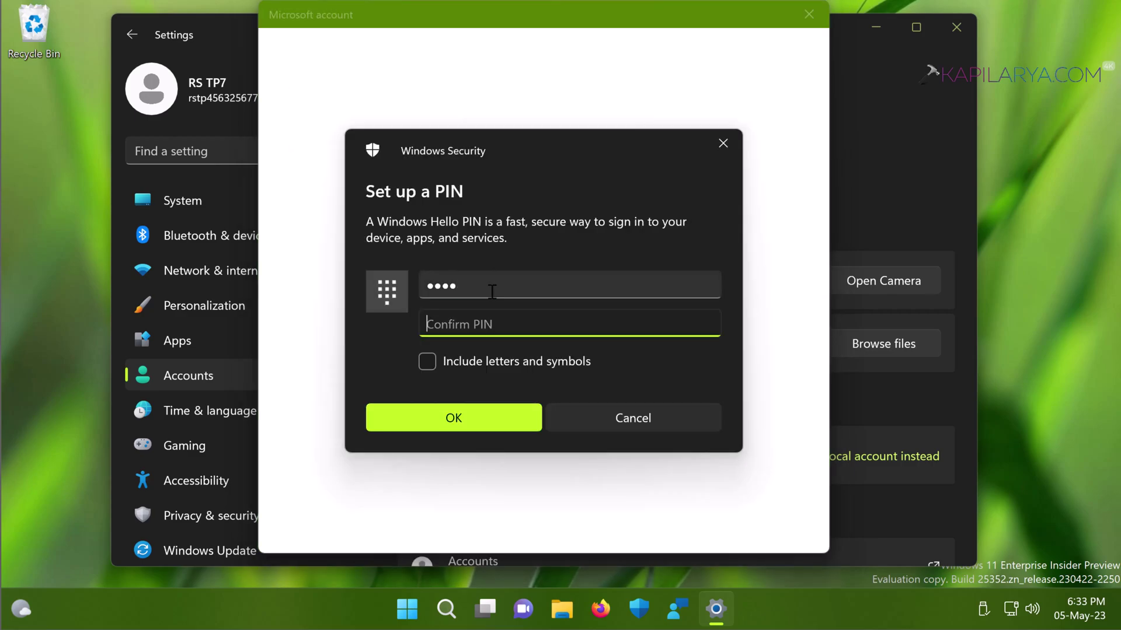
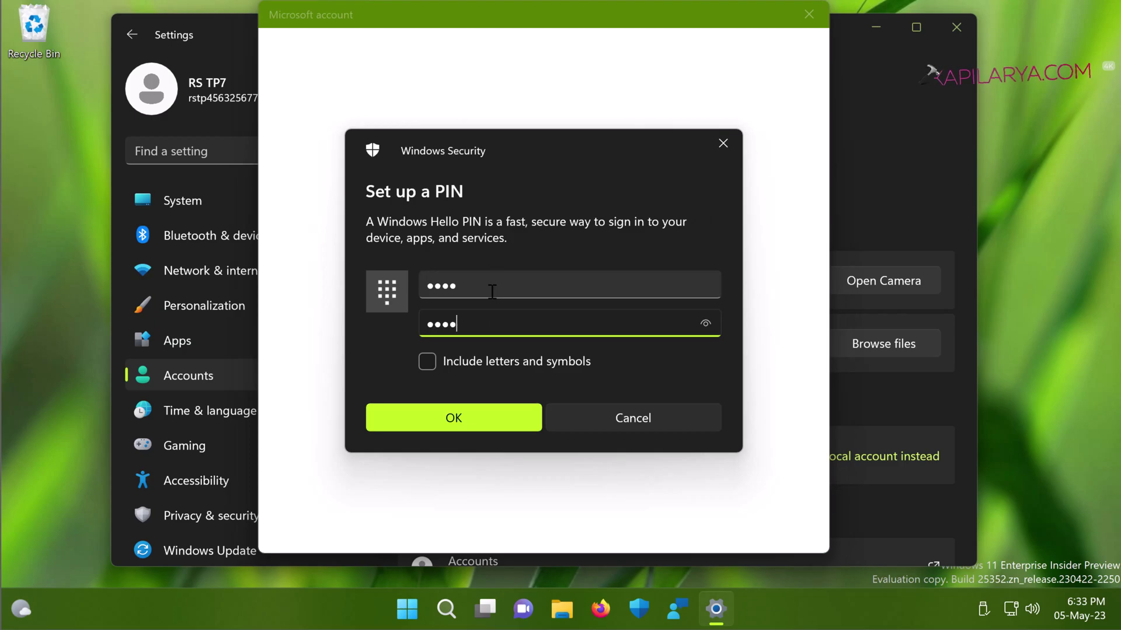
key(Return)
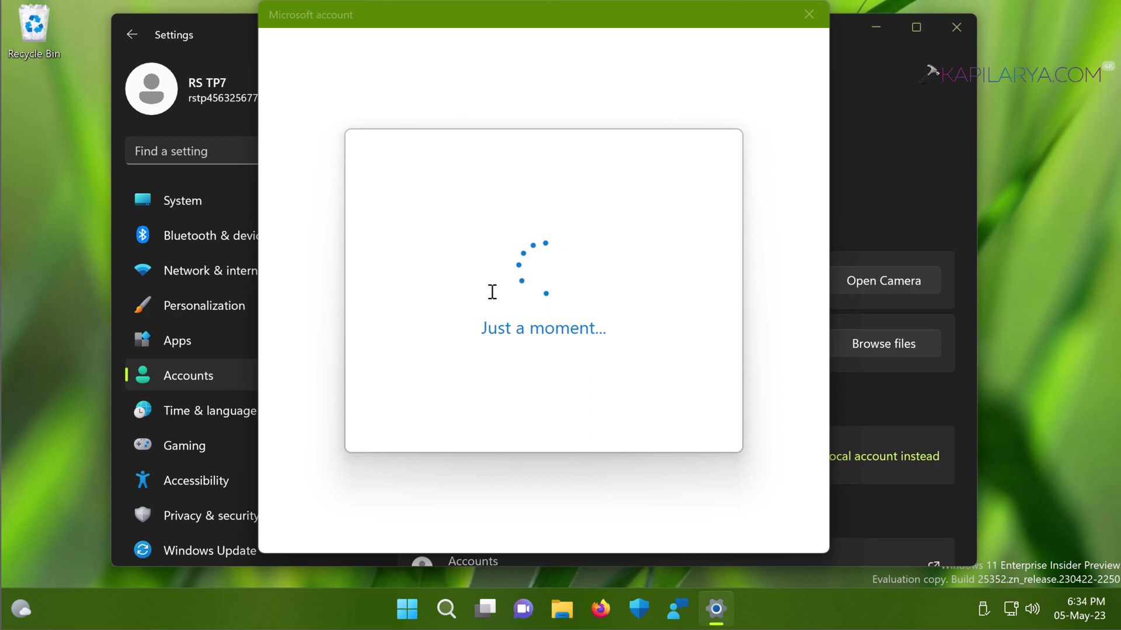